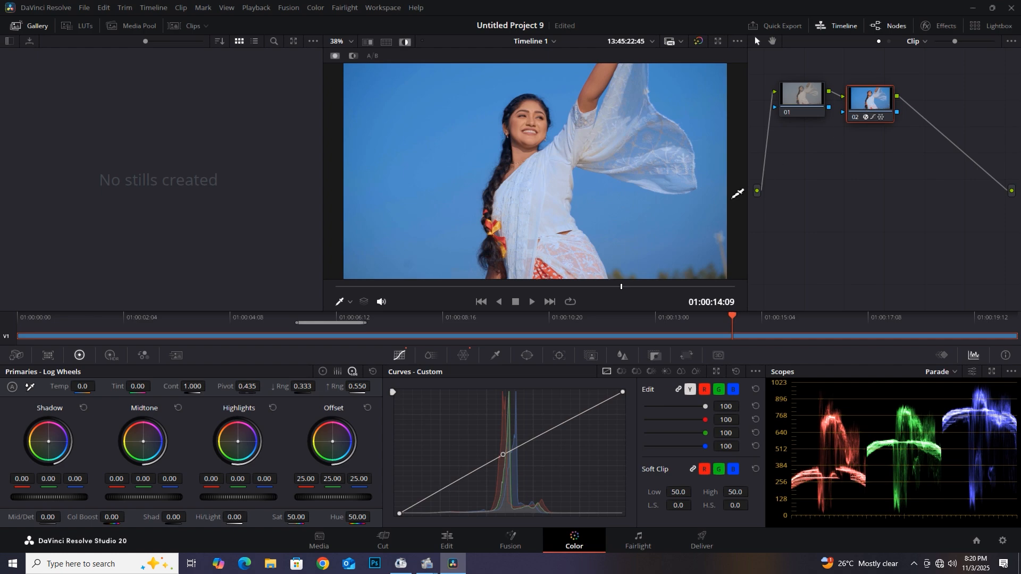
# Compare the graded clip with its ungraded version in full screen and by switching the grade bypass and nodes
pyautogui.hotkey('ctrl', 'f')
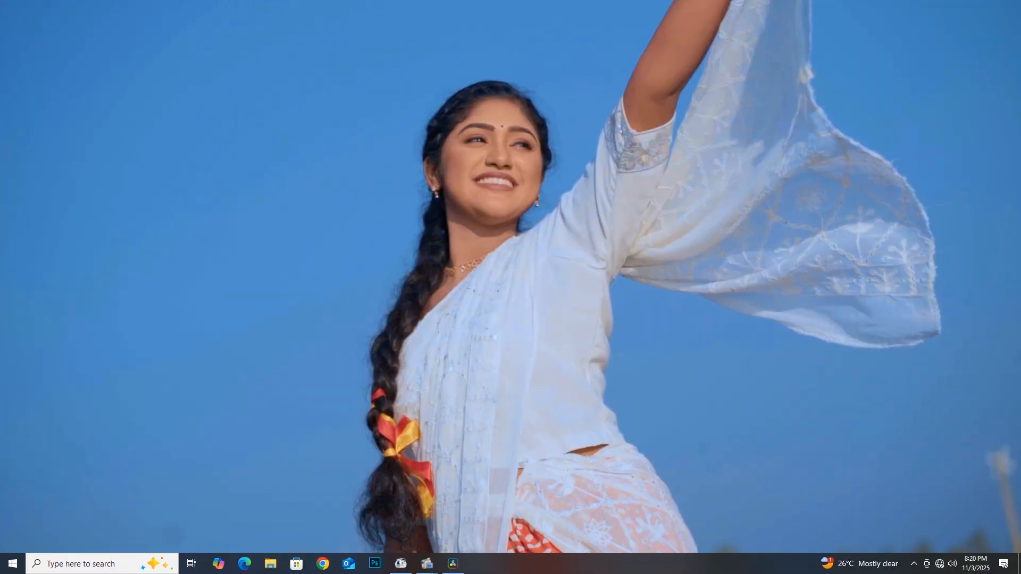
pyautogui.hotkey('shift', 'd')
pyautogui.hotkey('shift', 'd')
pyautogui.hotkey('shift', 'd')
pyautogui.hotkey('shift', 'd')
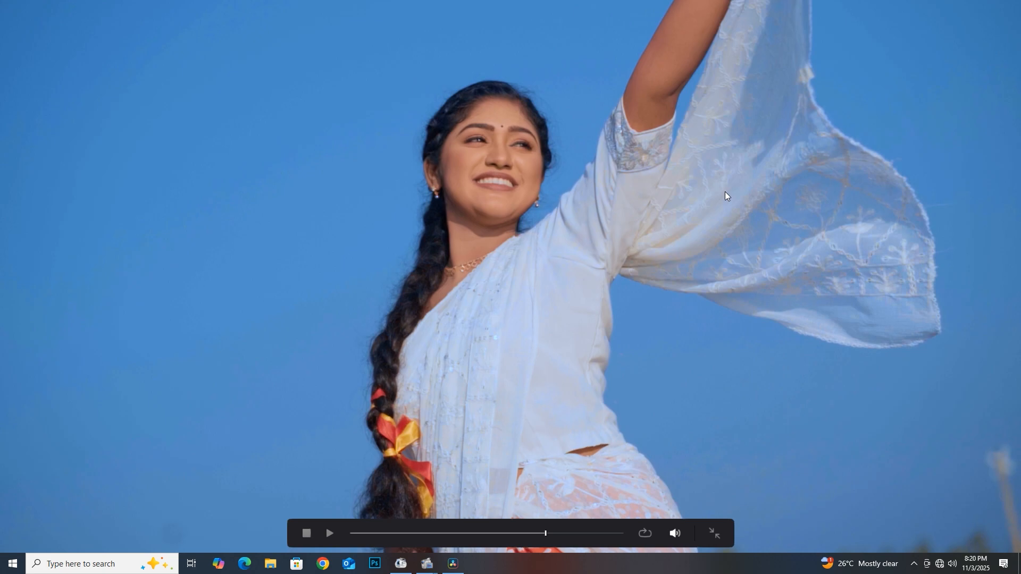
pyautogui.hotkey('ctrl', 'f')
pyautogui.hotkey('shift', 'd')
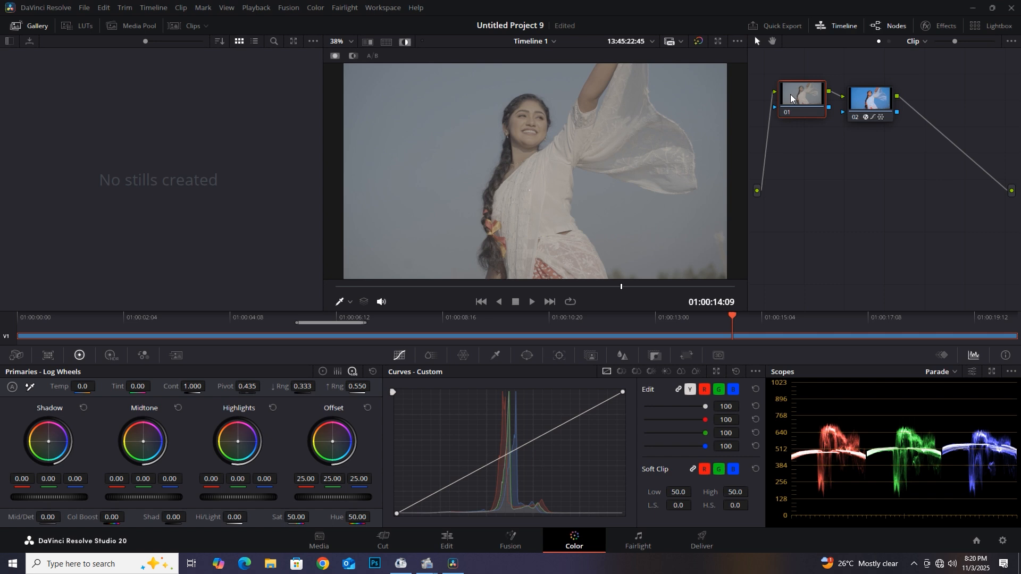
pyautogui.click(863, 99)
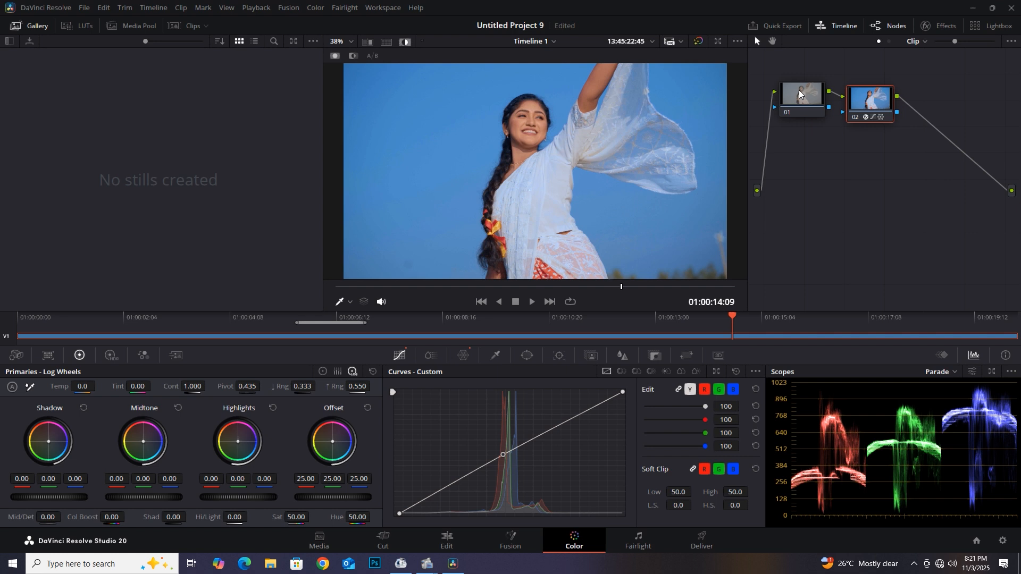
pyautogui.hotkey('shift', 'd')
pyautogui.hotkey('shift', 'd')
# Enlarge the viewer area, tidy the node layout and delete node 02 with the existing grade
pyautogui.moveTo(747, 168); pyautogui.dragTo(759, 180)
pyautogui.moveTo(322, 199); pyautogui.dragTo(260, 207)
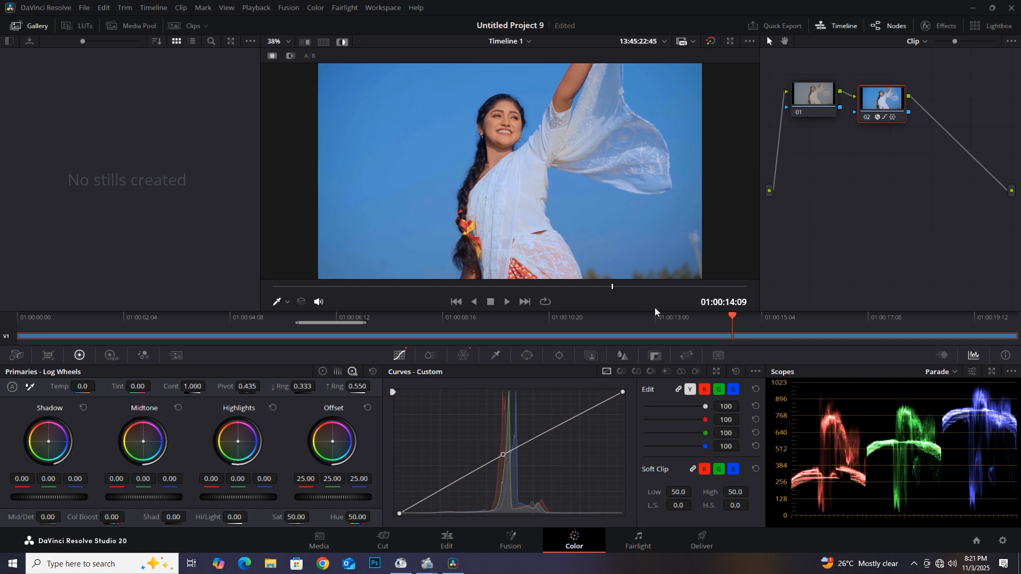
pyautogui.moveTo(807, 102); pyautogui.dragTo(791, 110)
pyautogui.moveTo(877, 106); pyautogui.dragTo(861, 107)
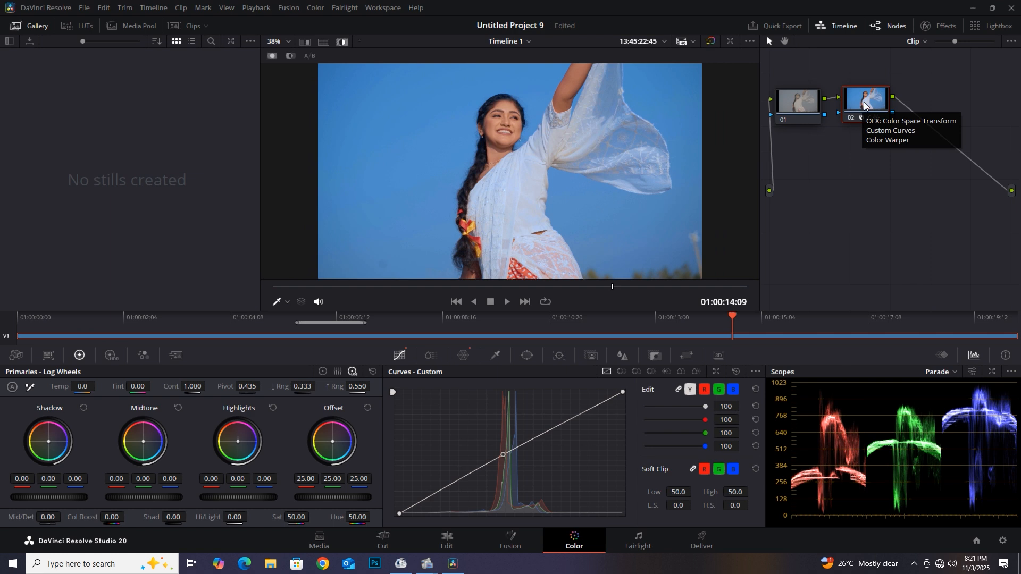
pyautogui.press('Delete')
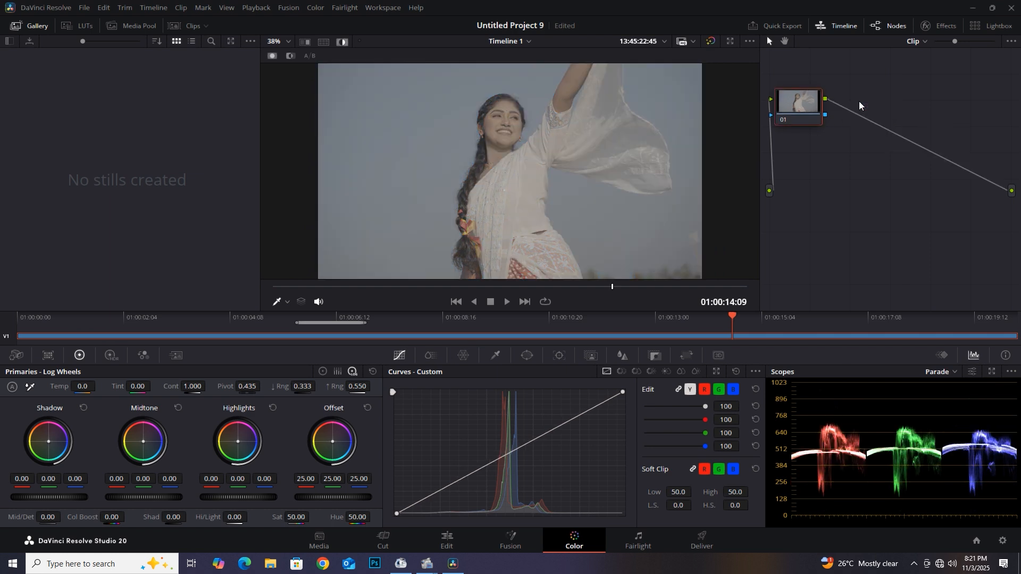
# Play the ungraded clip briefly in full screen and park the playhead at 01:00:08:20
pyautogui.hotkey('ctrl', 'f')
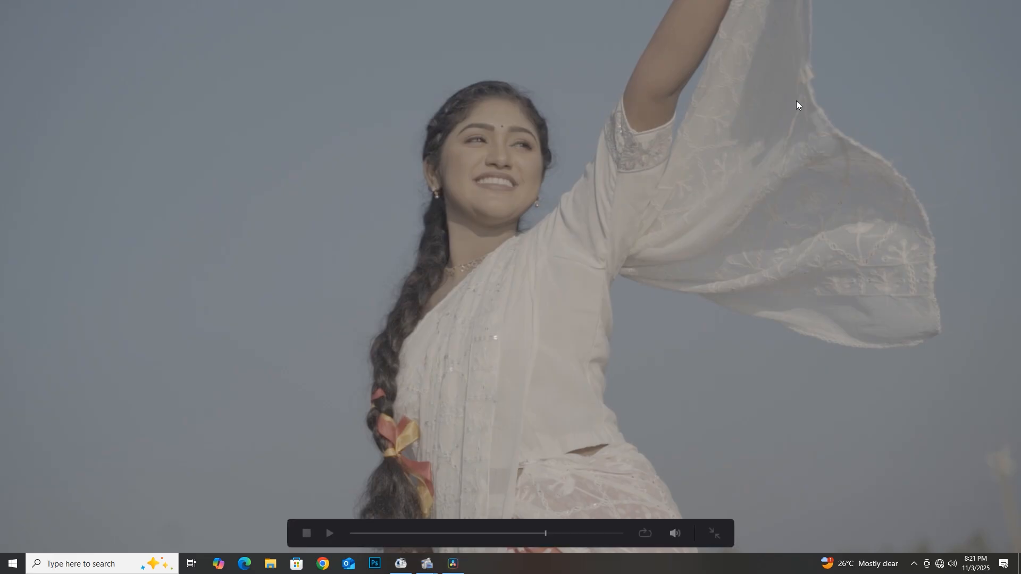
pyautogui.press('space')
pyautogui.hotkey('ctrl', 'f')
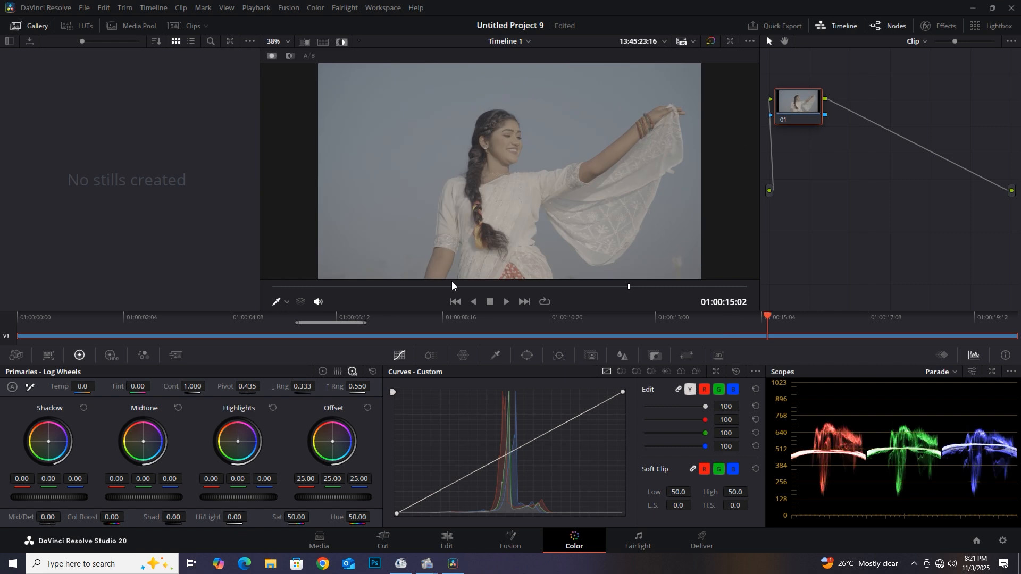
pyautogui.click(424, 288)
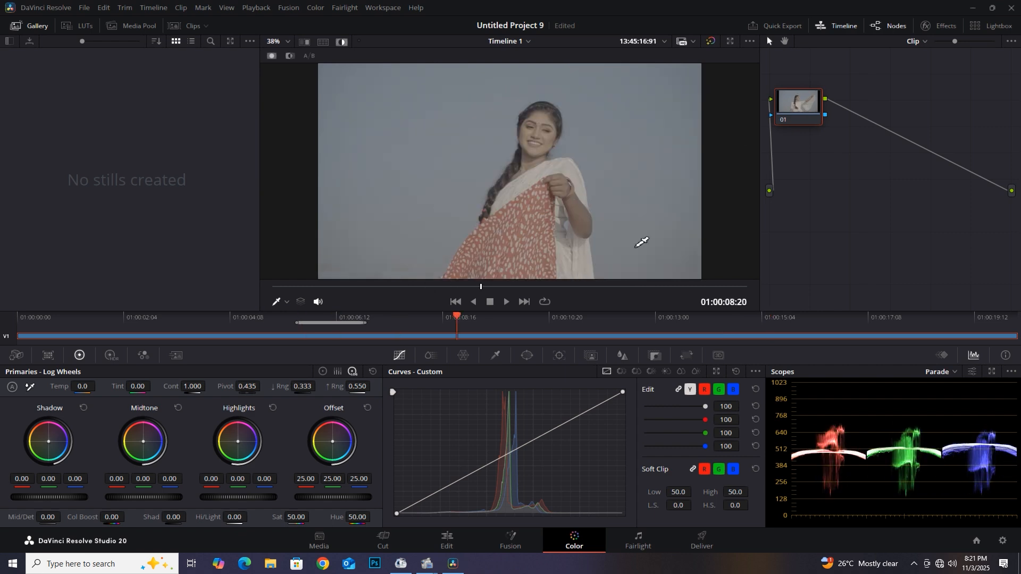
# Add a serial node after node 01 and arrange the two nodes side by side
pyautogui.moveTo(798, 103); pyautogui.dragTo(802, 96)
pyautogui.rightClick(802, 93)
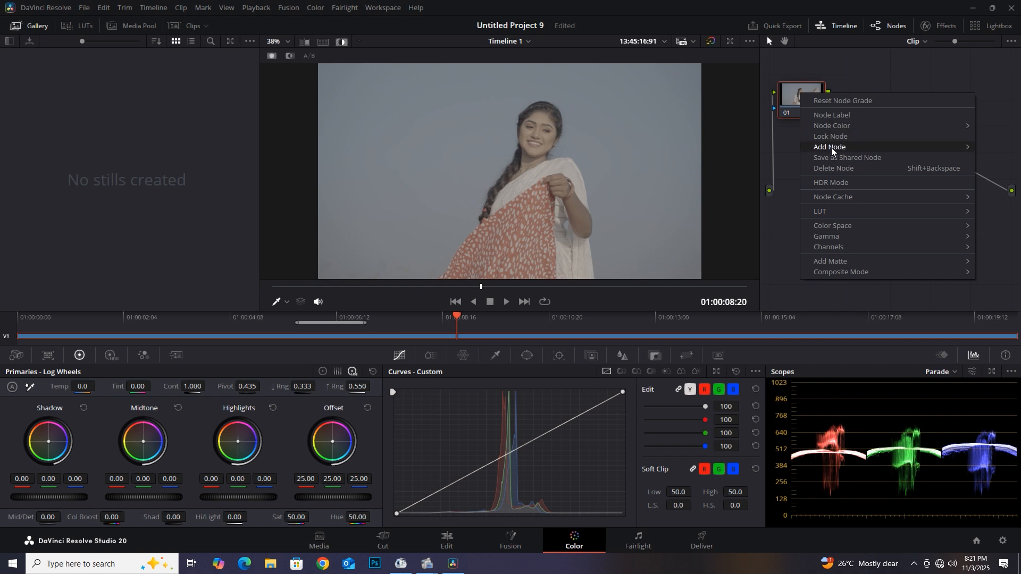
pyautogui.moveTo(832, 148)
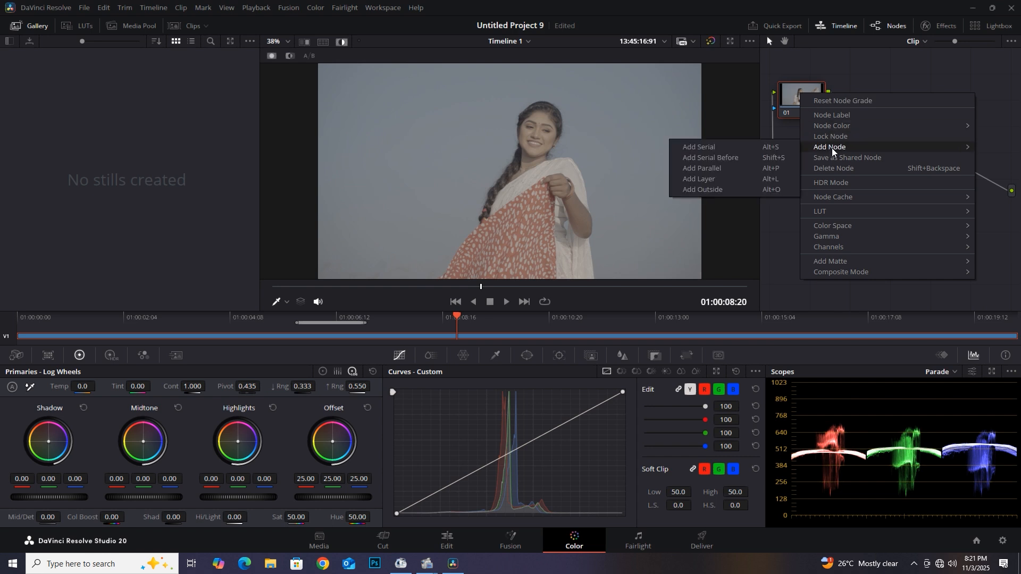
pyautogui.click(778, 149)
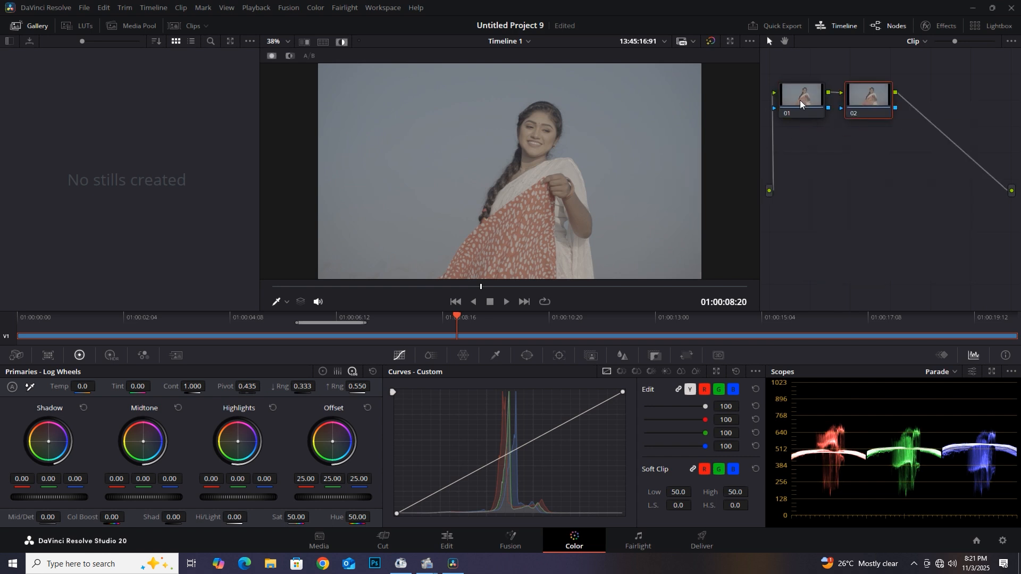
pyautogui.moveTo(800, 102); pyautogui.dragTo(796, 102)
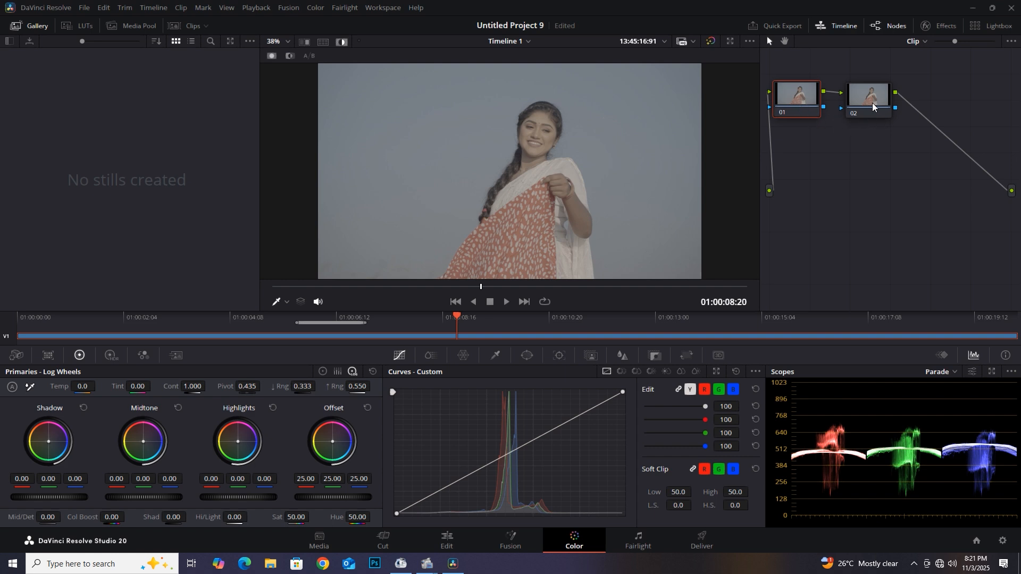
pyautogui.moveTo(865, 99); pyautogui.dragTo(859, 100)
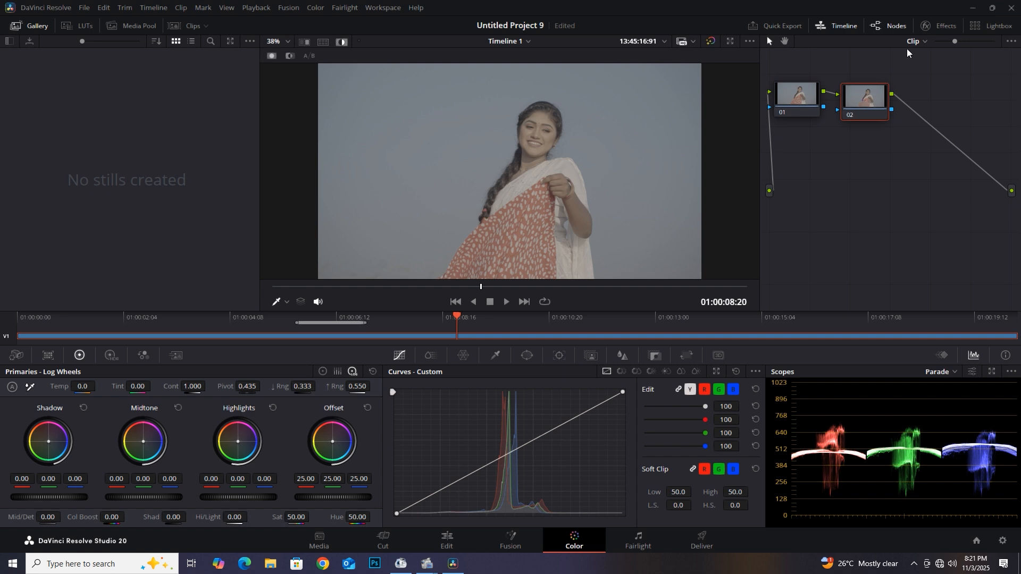
# Search the effects library for COLOR and apply Color Space Transform to node 02
pyautogui.click(926, 27)
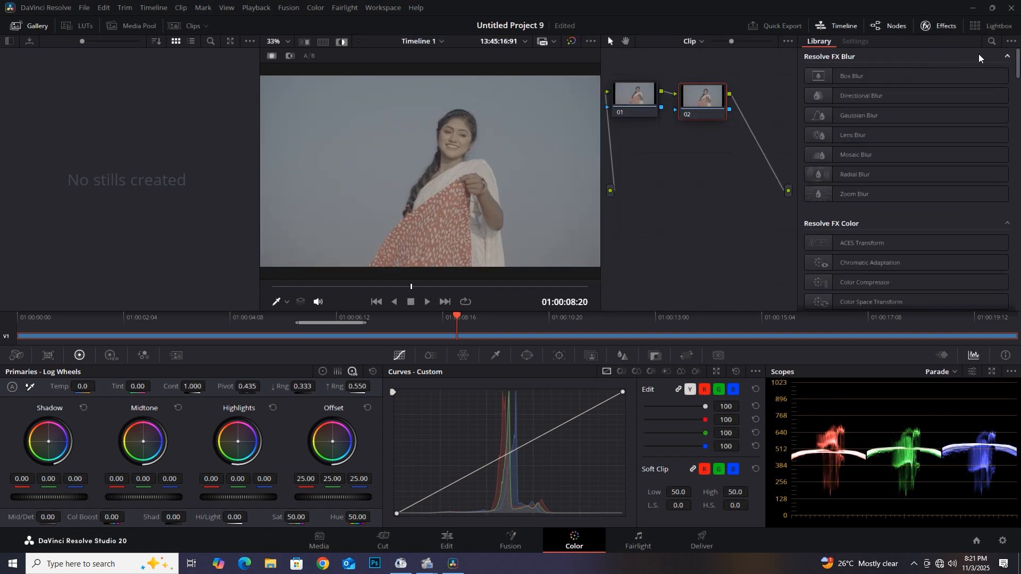
pyautogui.click(989, 43)
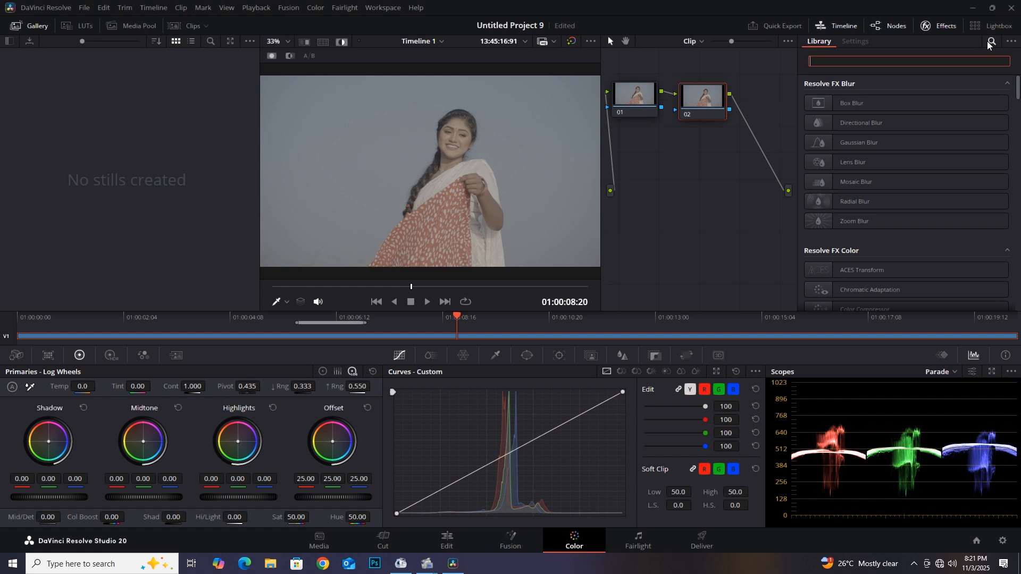
pyautogui.write('COL')
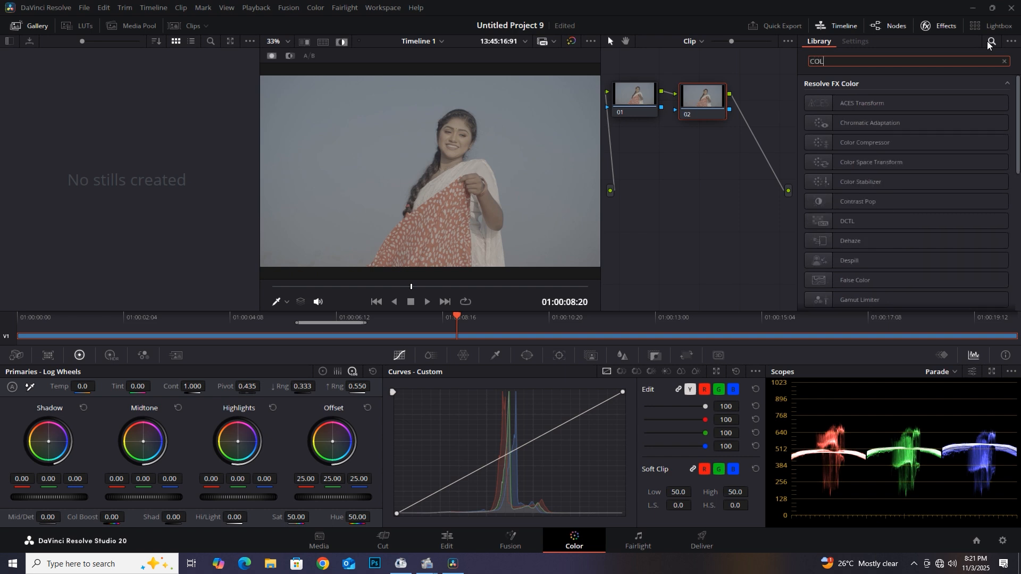
pyautogui.write('OR')
pyautogui.moveTo(874, 168); pyautogui.dragTo(713, 100)
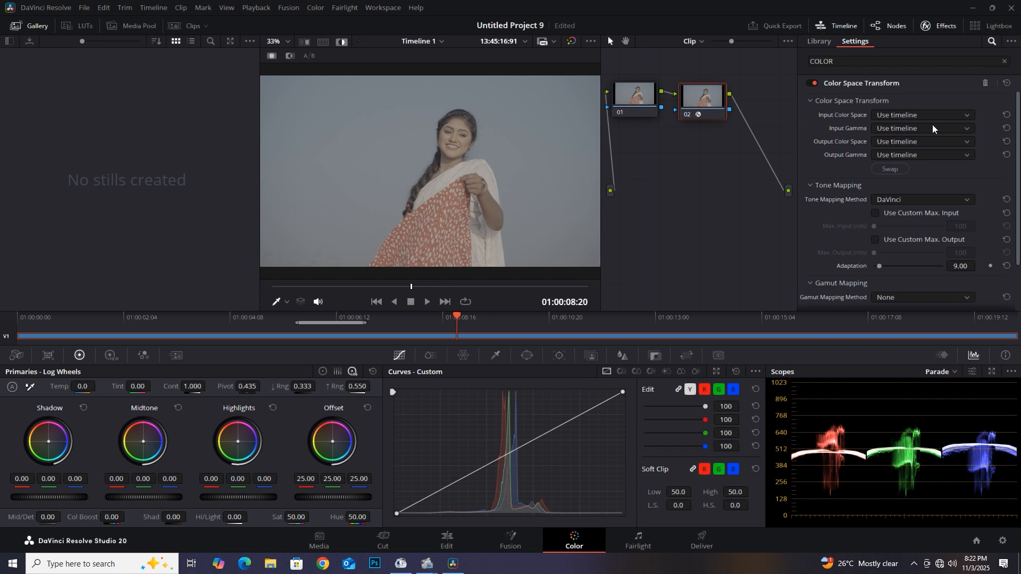
pyautogui.click(936, 141)
pyautogui.scroll(-5, 955, 224)
pyautogui.scroll(-3, 955, 225)
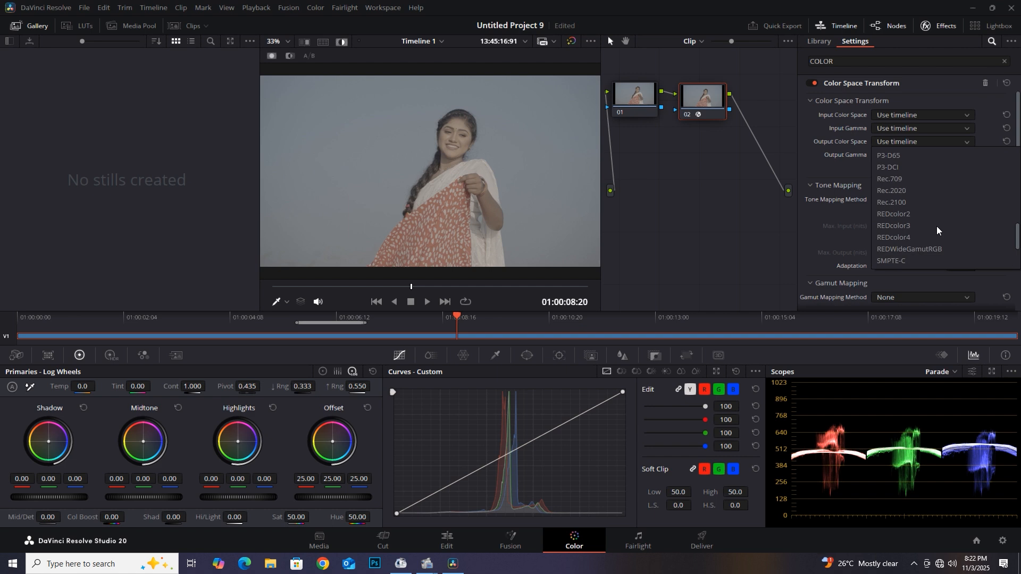
pyautogui.click(676, 185)
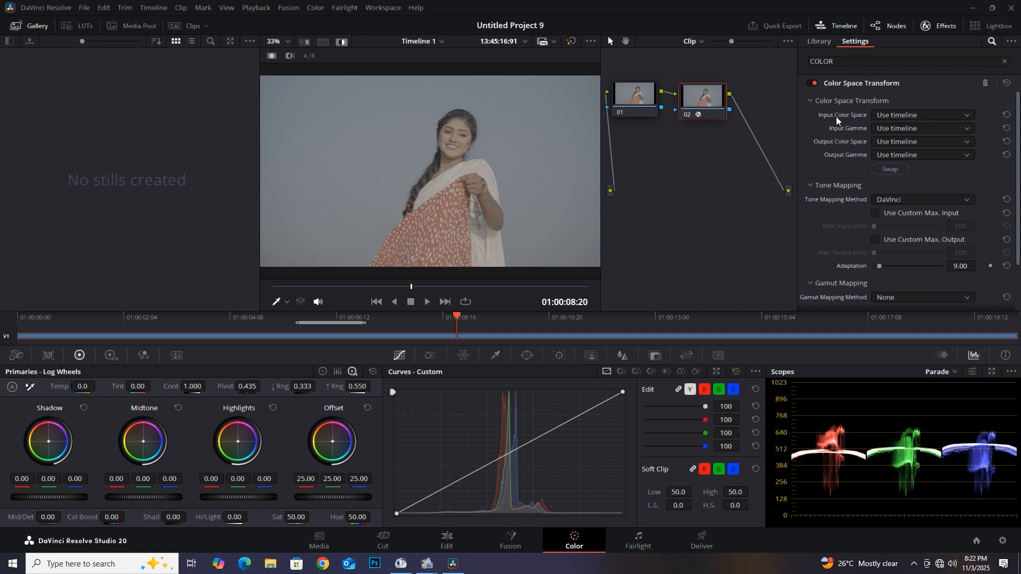
# Set the Color Space Transform's input color space to Sony S-Gamut3.Cine and input gamma to Sony S-Log3
pyautogui.click(912, 116)
pyautogui.scroll(-4, 929, 187)
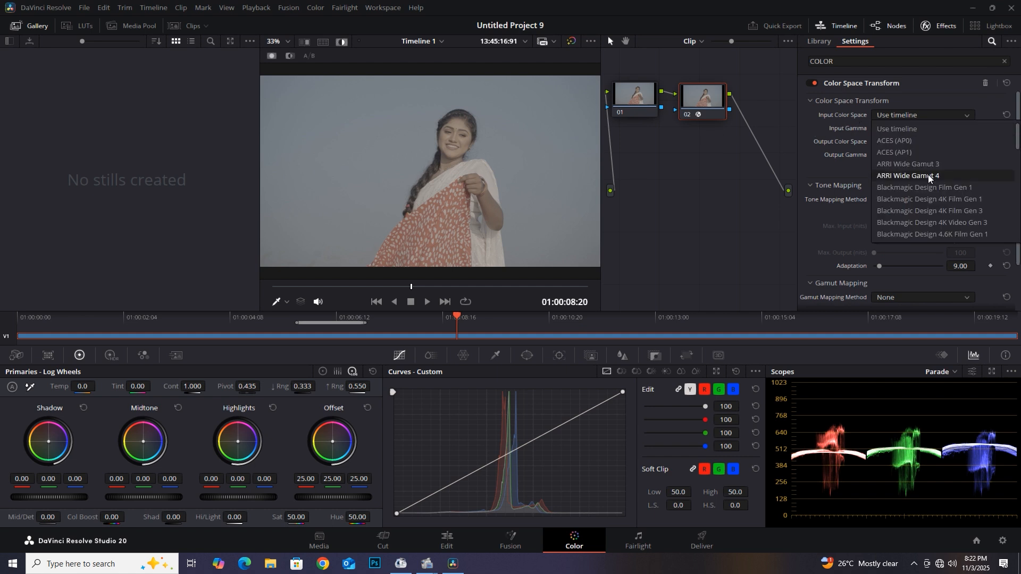
pyautogui.scroll(-10, 929, 187)
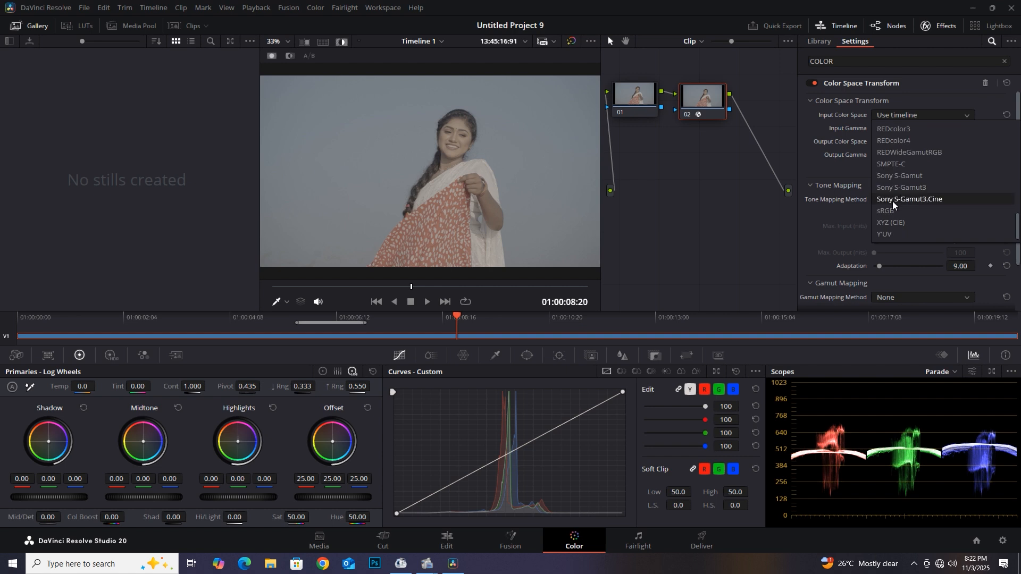
pyautogui.click(924, 200)
pyautogui.click(922, 129)
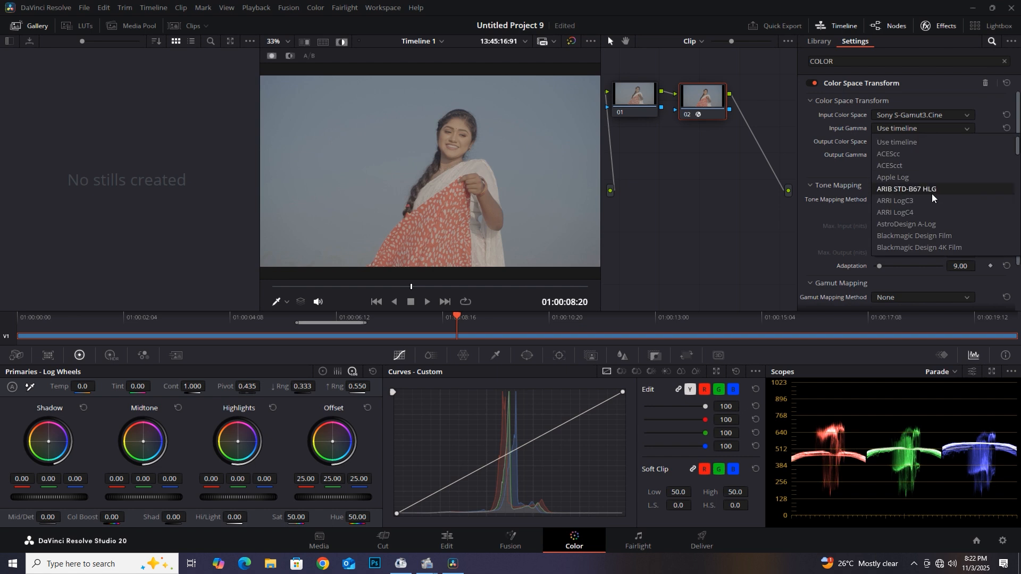
pyautogui.scroll(-6, 932, 193)
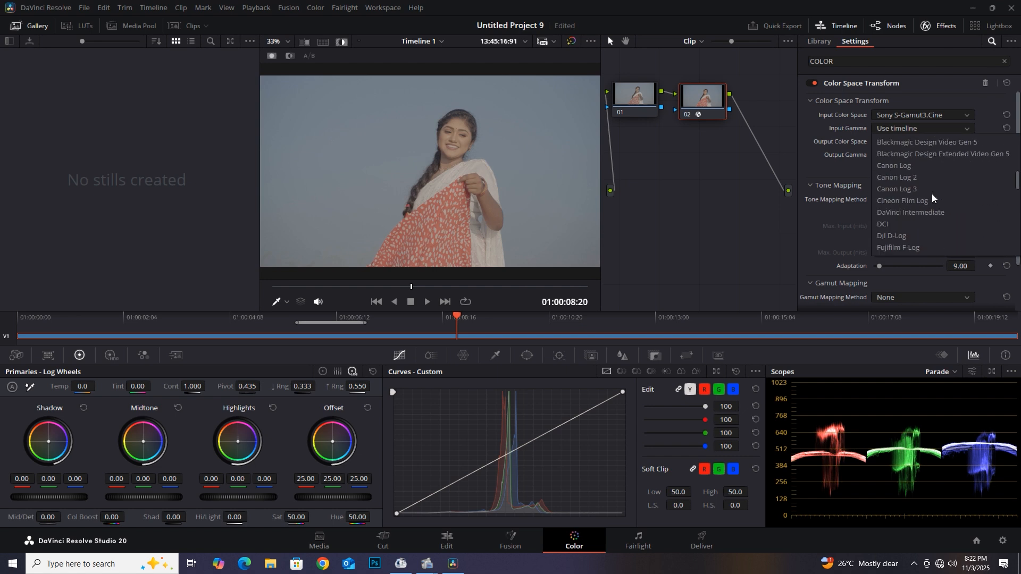
pyautogui.scroll(-10, 931, 194)
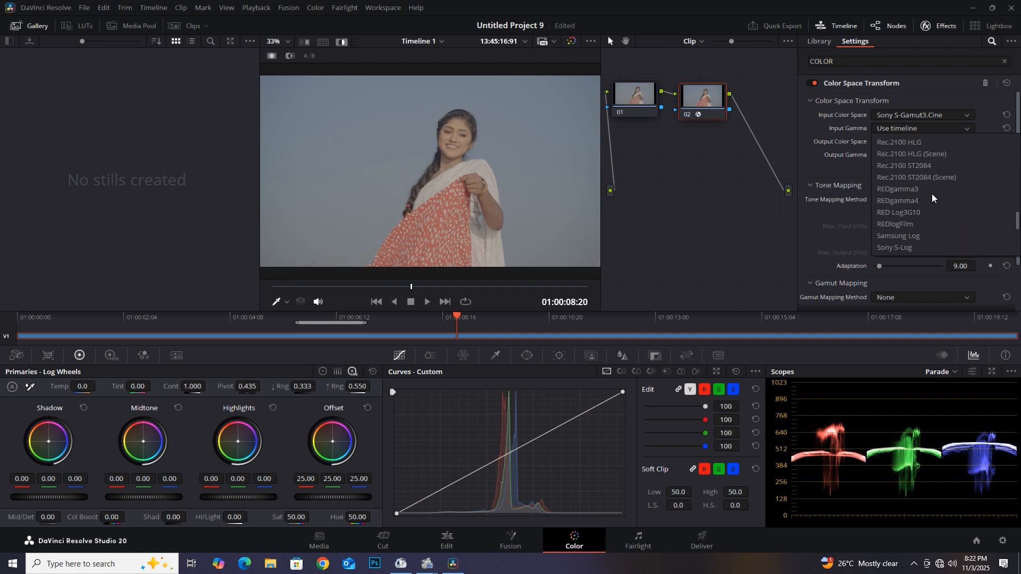
pyautogui.scroll(-1, 932, 198)
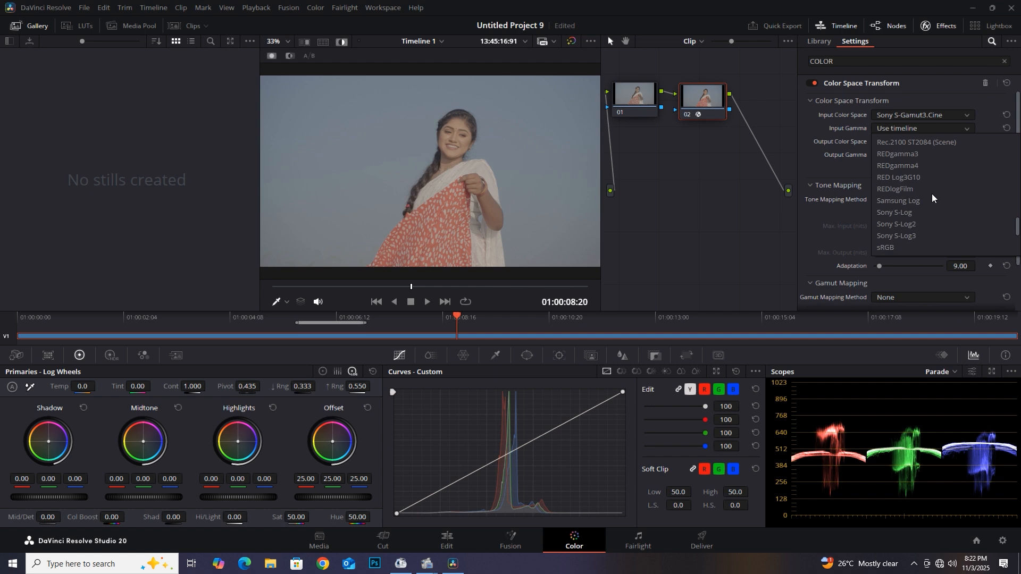
pyautogui.click(912, 237)
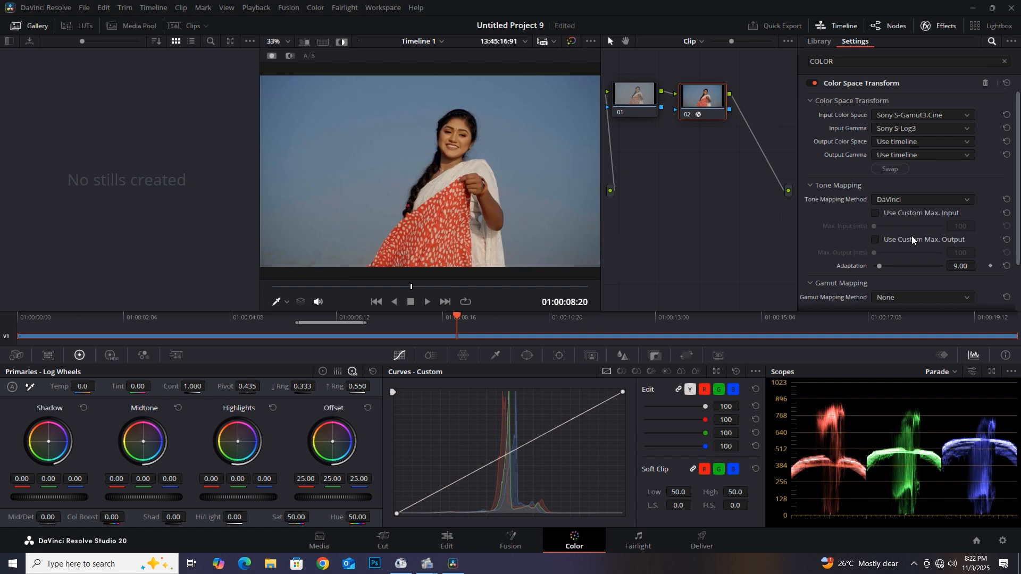
# Set the Color Space Transform's output color space to Rec.709 and output gamma to Gamma 2.4
pyautogui.click(915, 142)
pyautogui.scroll(-2, 904, 239)
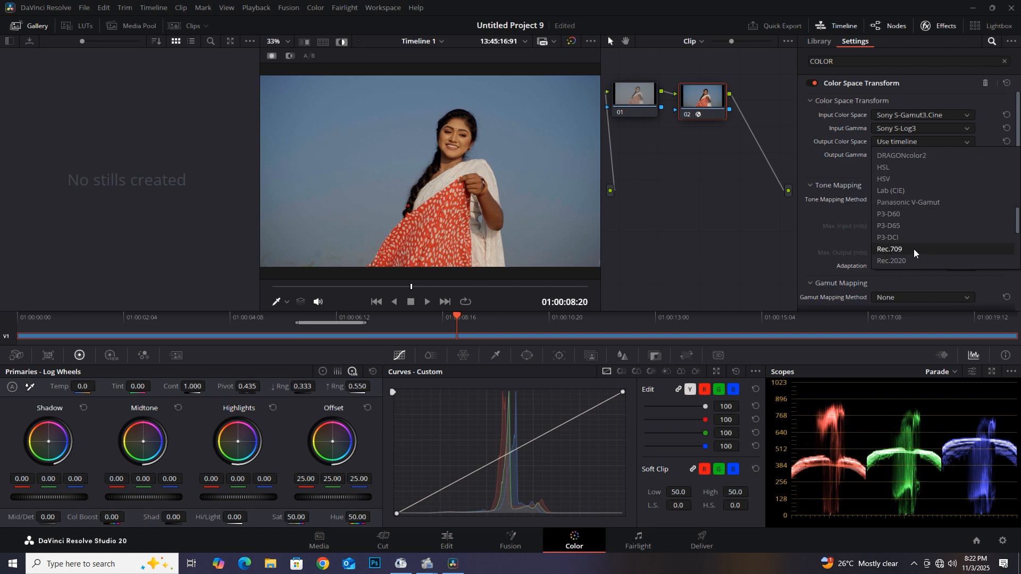
pyautogui.click(913, 251)
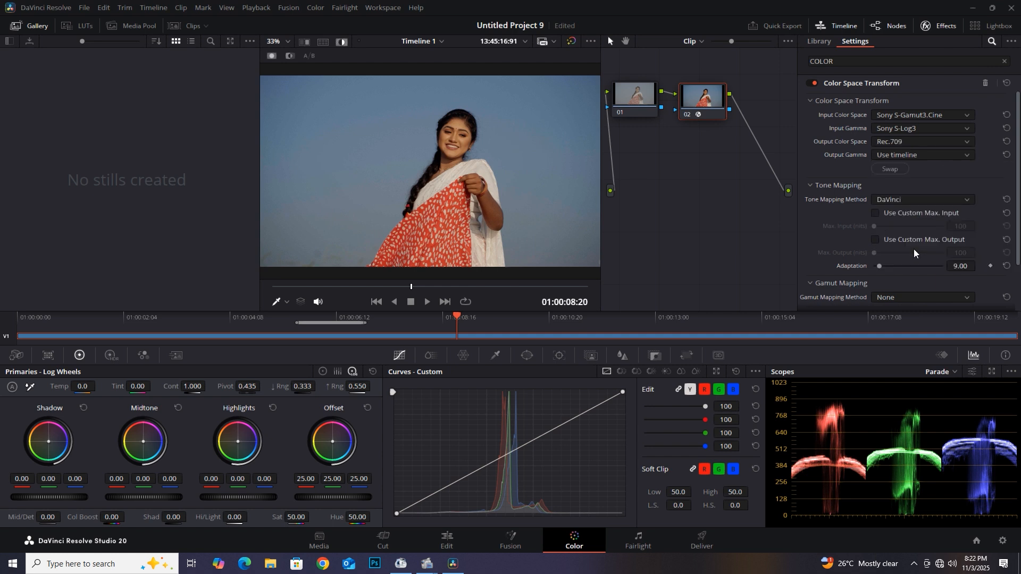
pyautogui.click(931, 156)
pyautogui.scroll(-6, 914, 228)
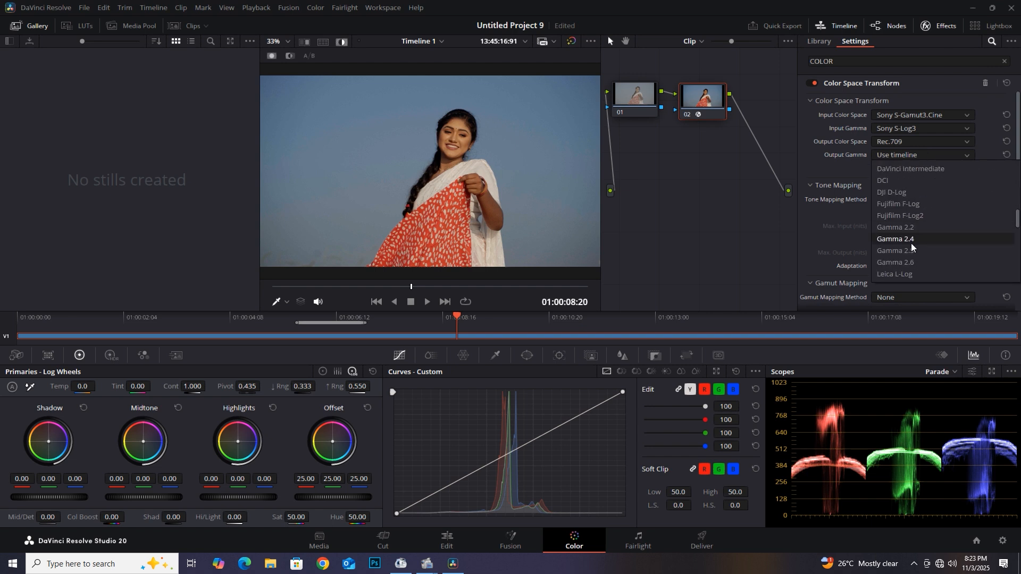
pyautogui.click(911, 244)
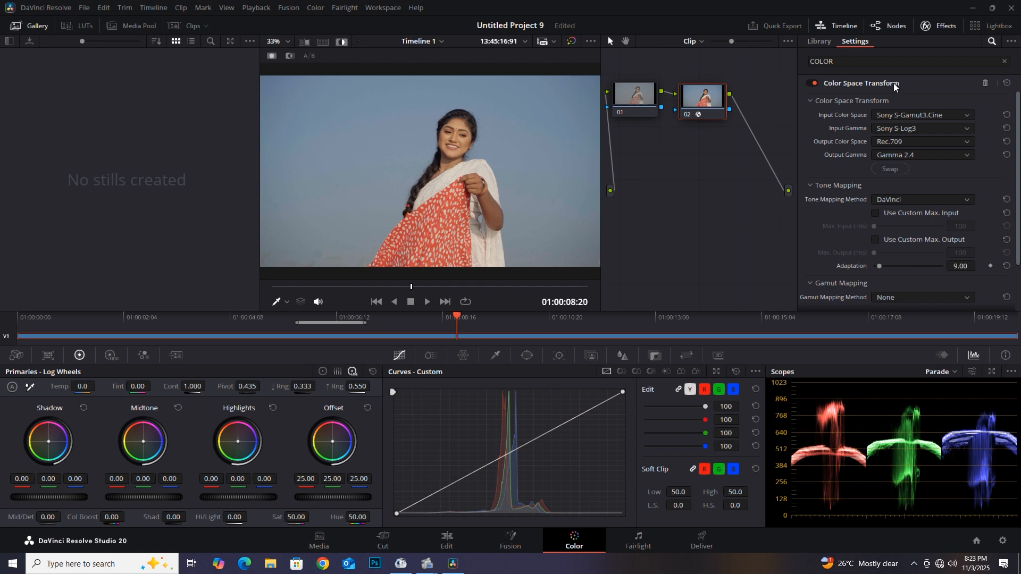
# Close the effects library and compare the images of node 01 and node 02, ending with node 02 selected
pyautogui.click(941, 25)
pyautogui.moveTo(864, 107); pyautogui.dragTo(866, 101)
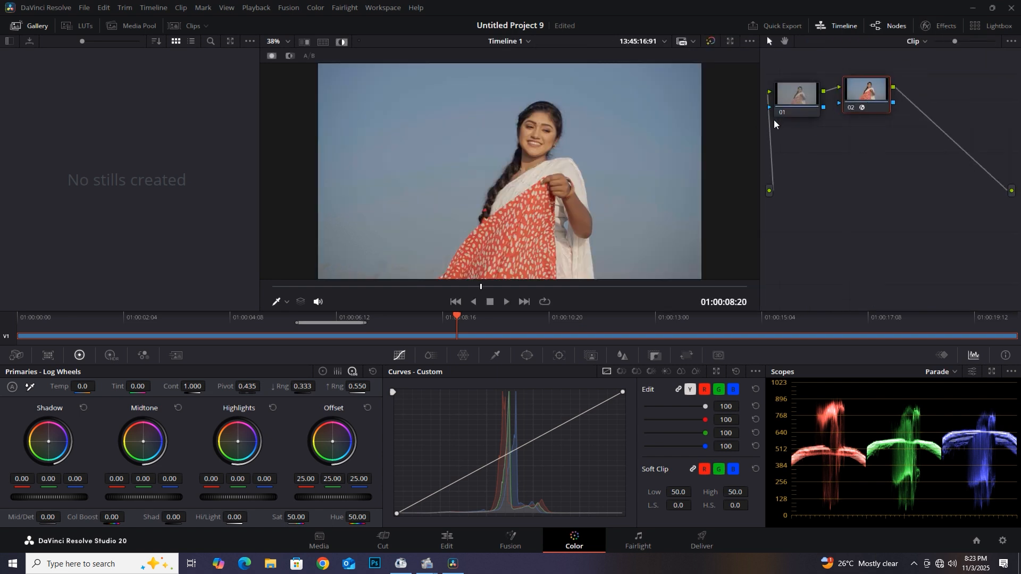
pyautogui.click(797, 100)
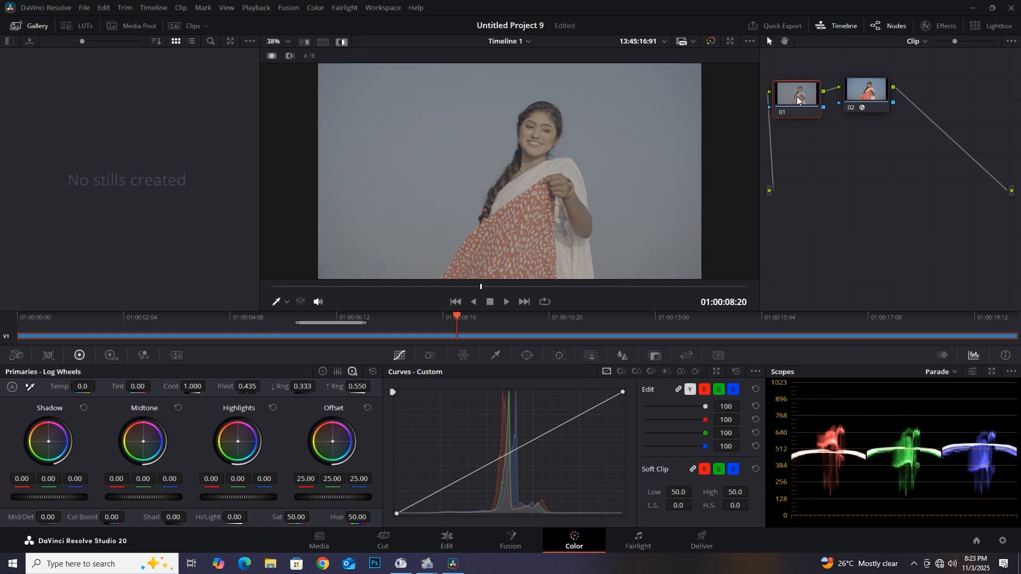
pyautogui.click(855, 94)
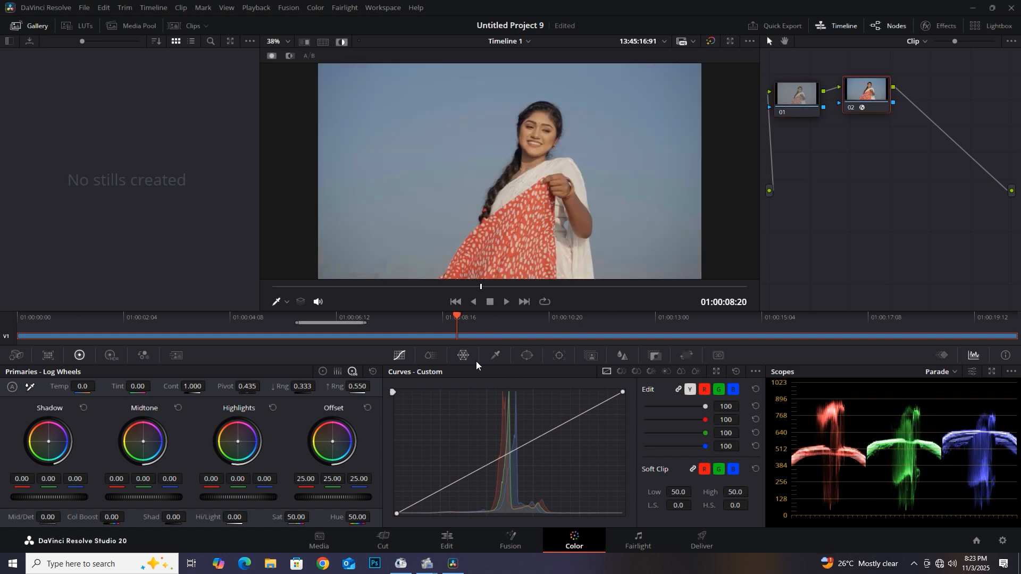
# On node 02, add Chroma Warp strokes in the Color Warper to adjust the skin tones and push the sky to a vivid blue
pyautogui.click(464, 355)
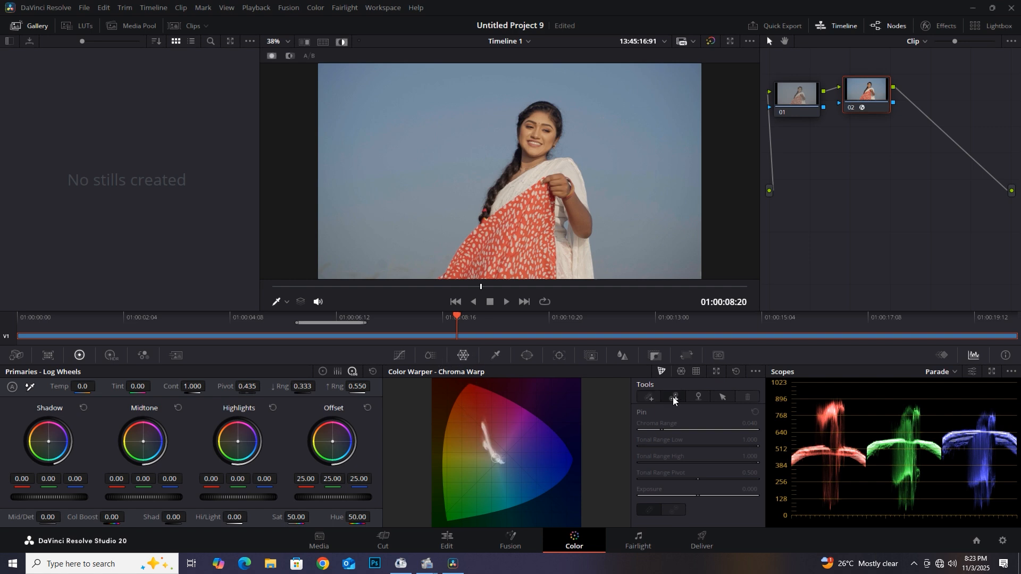
pyautogui.click(651, 398)
pyautogui.click(553, 135)
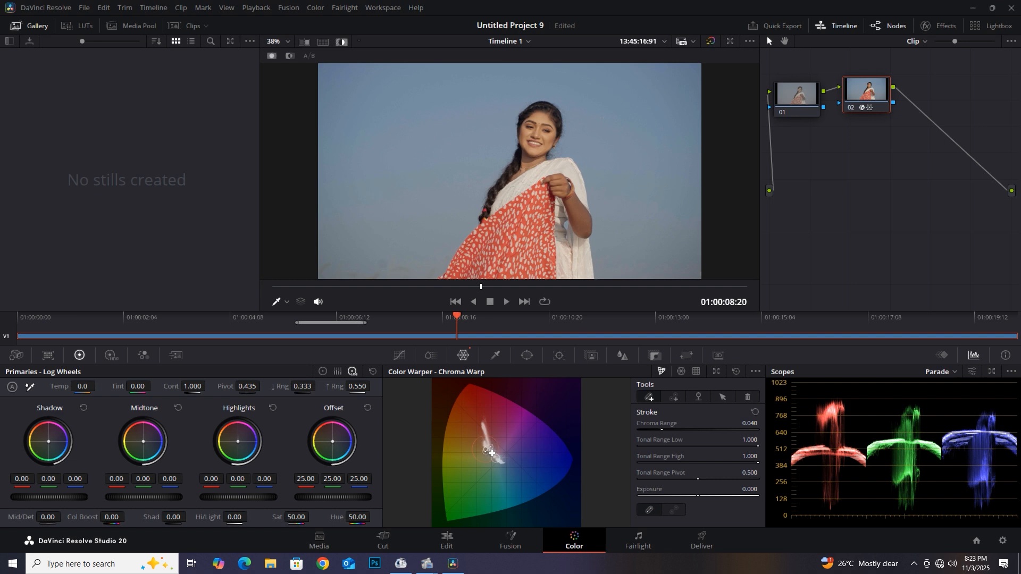
pyautogui.moveTo(490, 452)
pyautogui.mouseDown()
pyautogui.moveTo(511, 457)
pyautogui.moveTo(504, 466)
pyautogui.mouseUp()
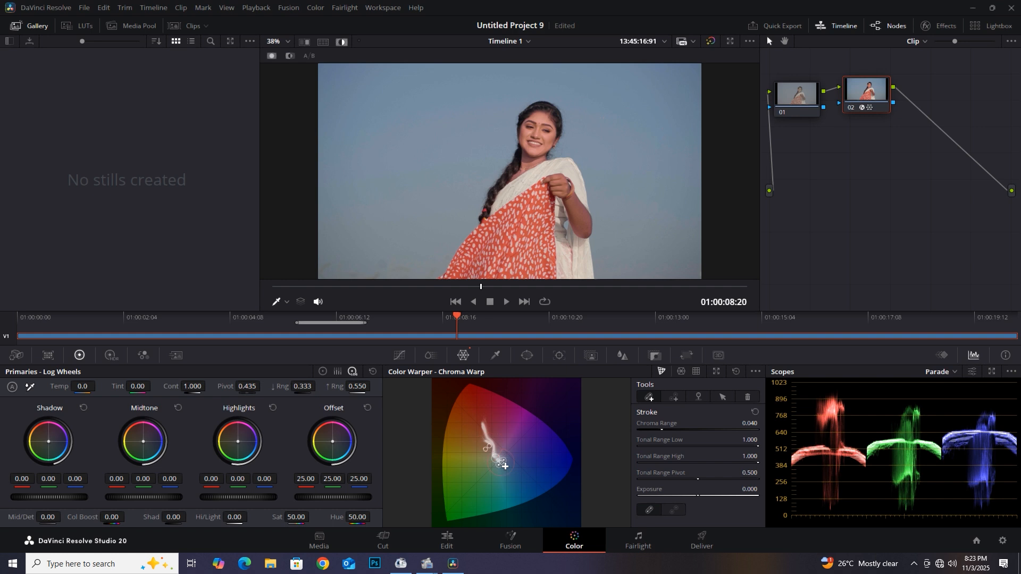
pyautogui.moveTo(505, 466); pyautogui.dragTo(516, 472)
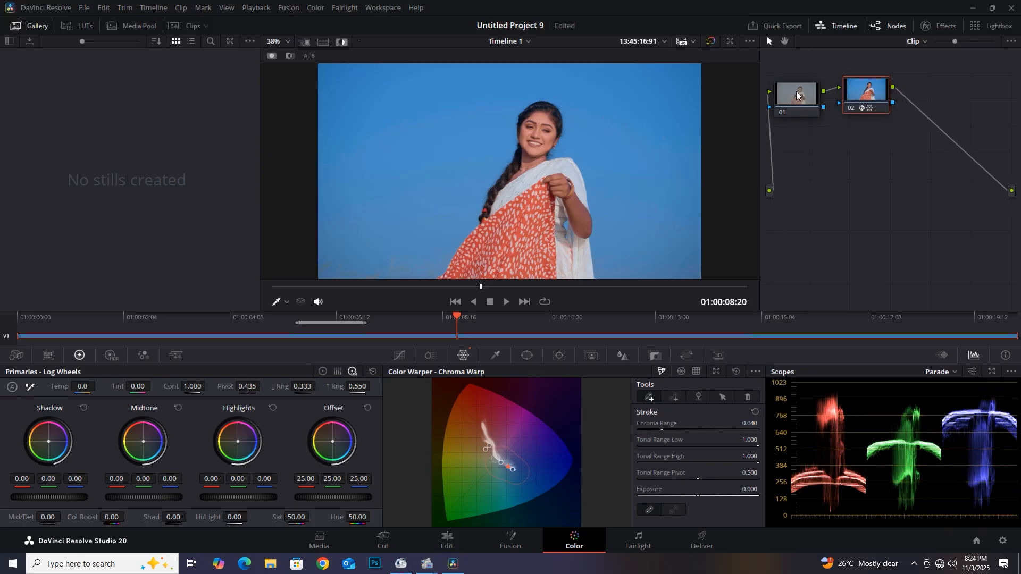
# Compare the images of node 01 and node 02, and review the graded clip at several points and in full screen
pyautogui.click(797, 94)
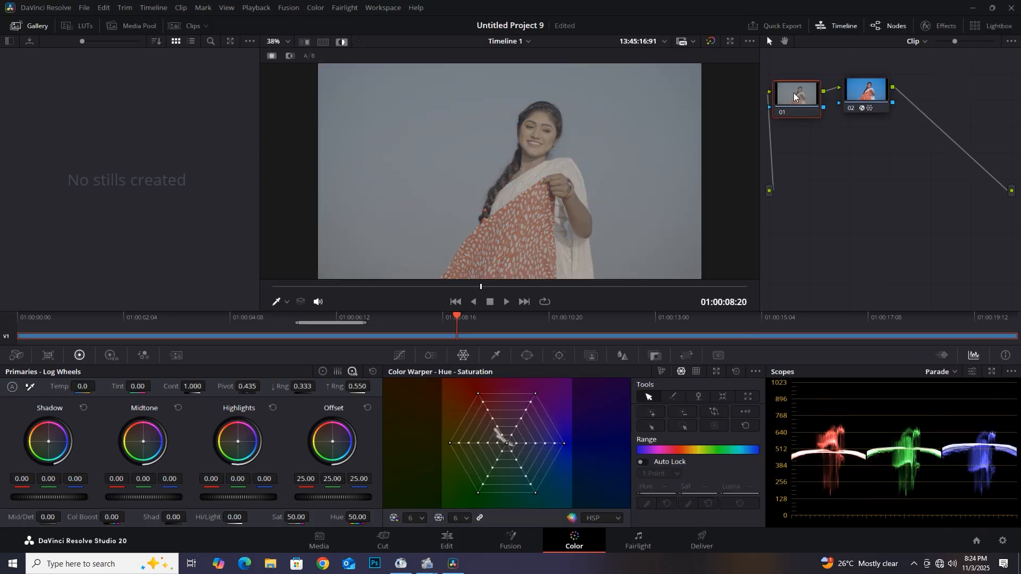
pyautogui.click(870, 98)
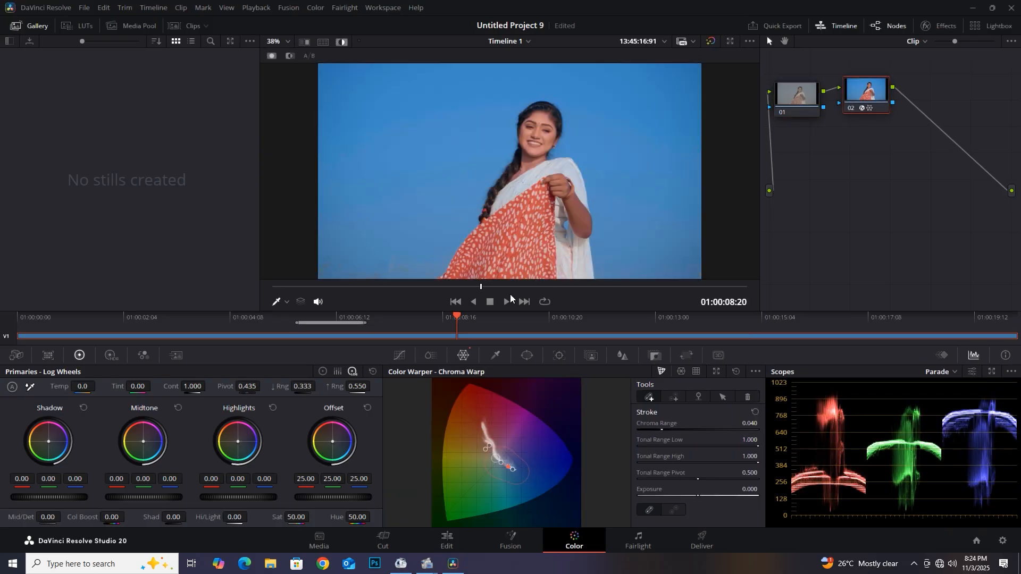
pyautogui.click(572, 286)
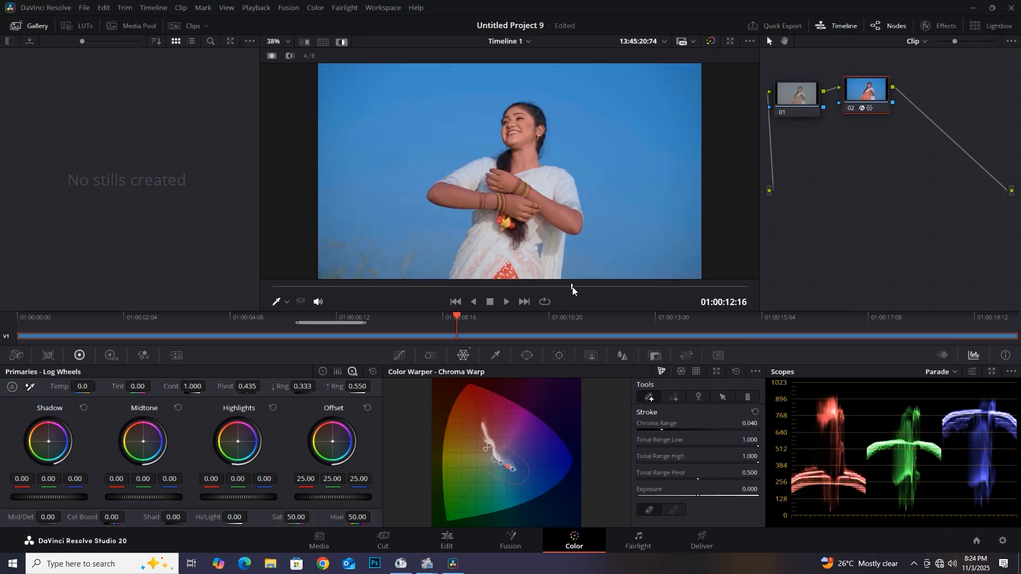
pyautogui.click(329, 285)
pyautogui.press('space')
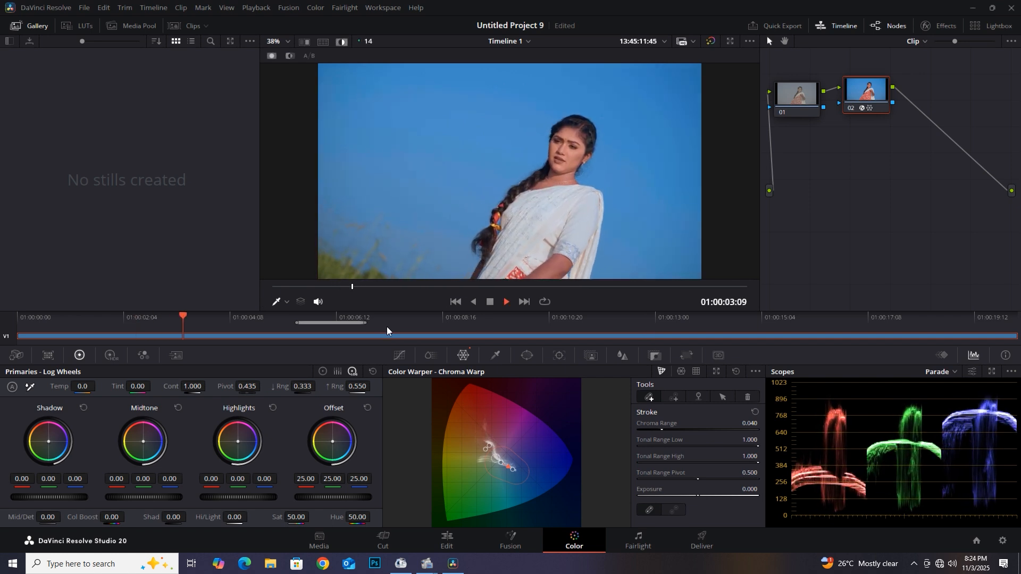
pyautogui.moveTo(384, 286); pyautogui.dragTo(442, 287)
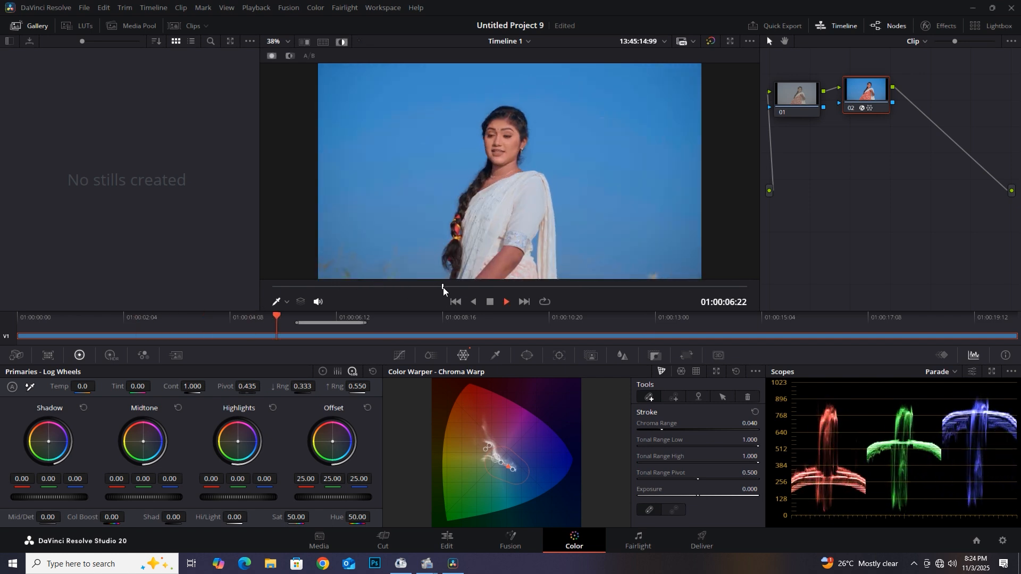
pyautogui.hotkey('ctrl', 'f')
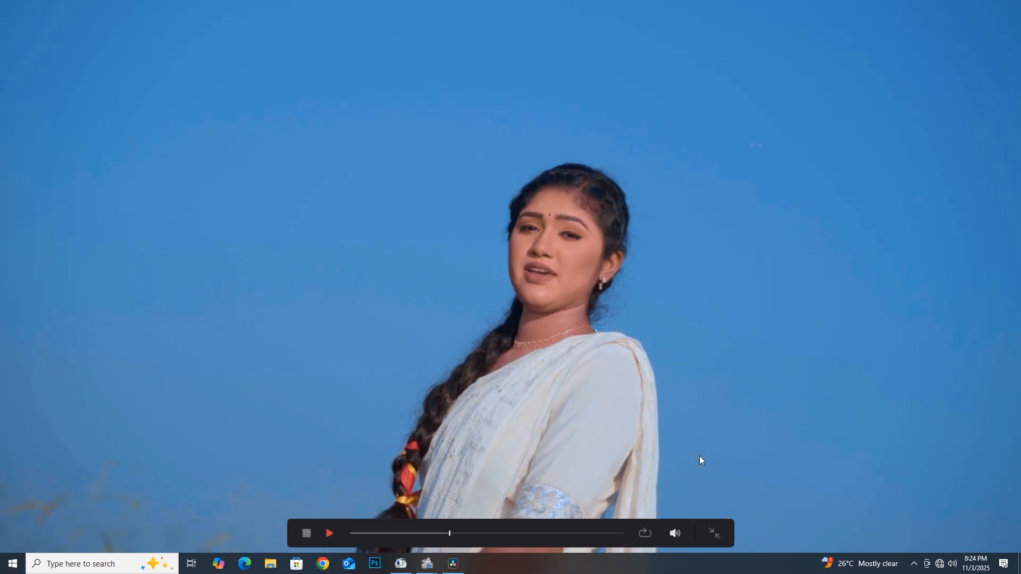
pyautogui.press('Escape')
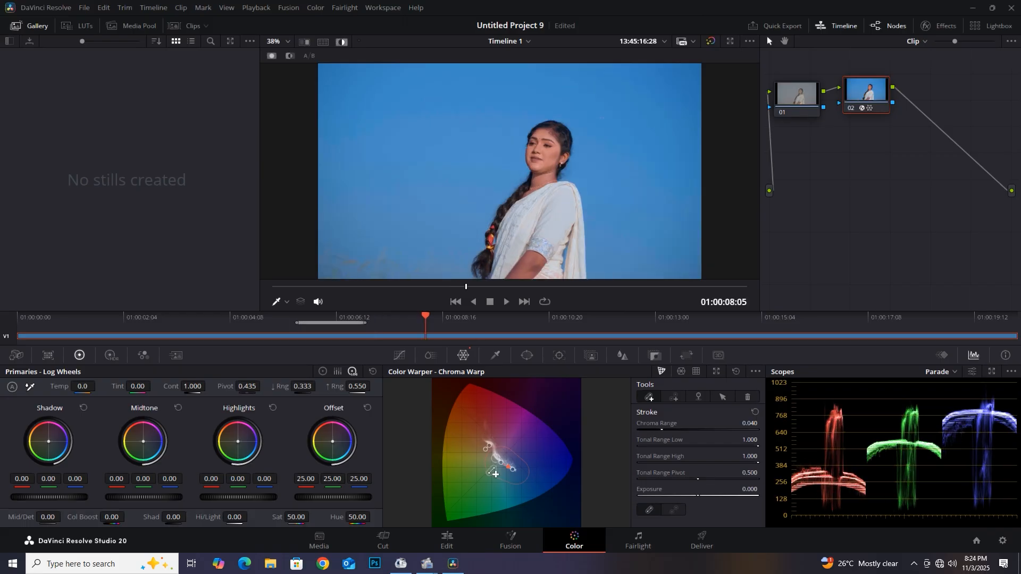
# Save the project and slightly shift the skin-tone stroke toward red in Chroma Warp at 01:00:10:16
pyautogui.hotkey('ctrl', 's')
pyautogui.click(548, 317)
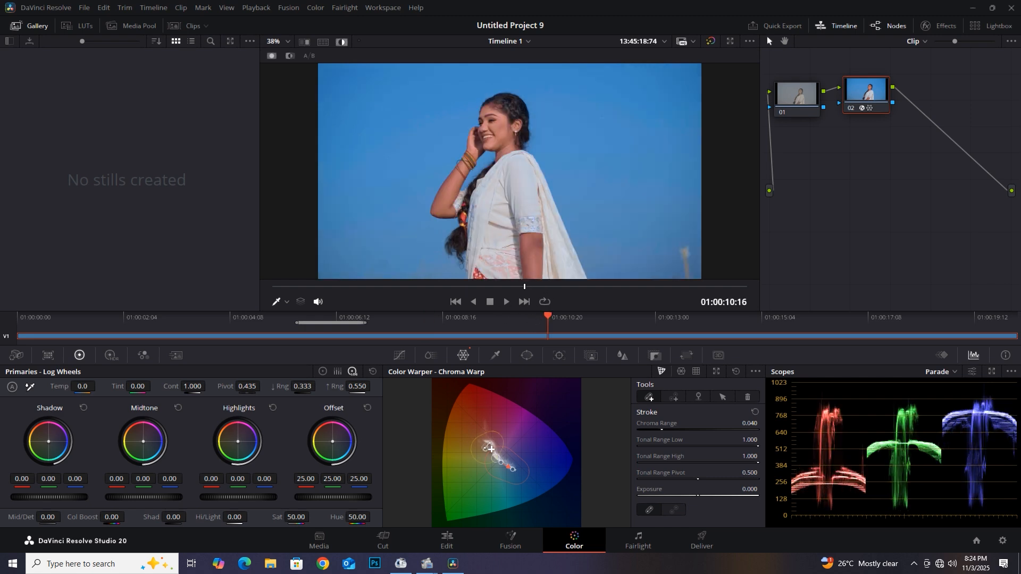
pyautogui.moveTo(491, 450)
pyautogui.mouseDown()
pyautogui.moveTo(441, 470)
pyautogui.moveTo(491, 457)
pyautogui.moveTo(489, 446)
pyautogui.mouseUp()
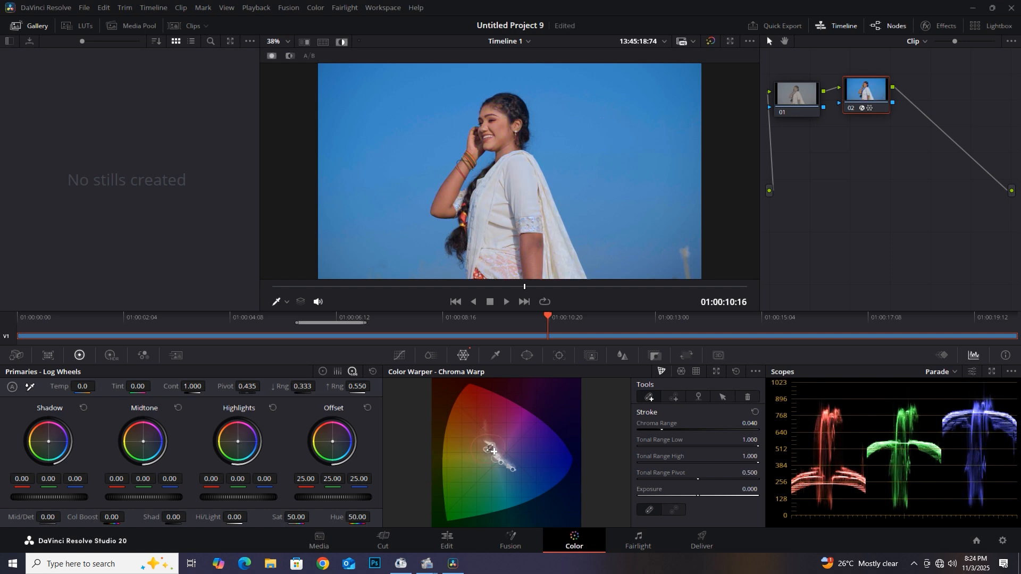
# Push the sky stroke further toward blue in Chroma Warp at 01:00:07:00, and check the result full screen and at 01:00:04:12
pyautogui.moveTo(400, 286); pyautogui.dragTo(438, 286)
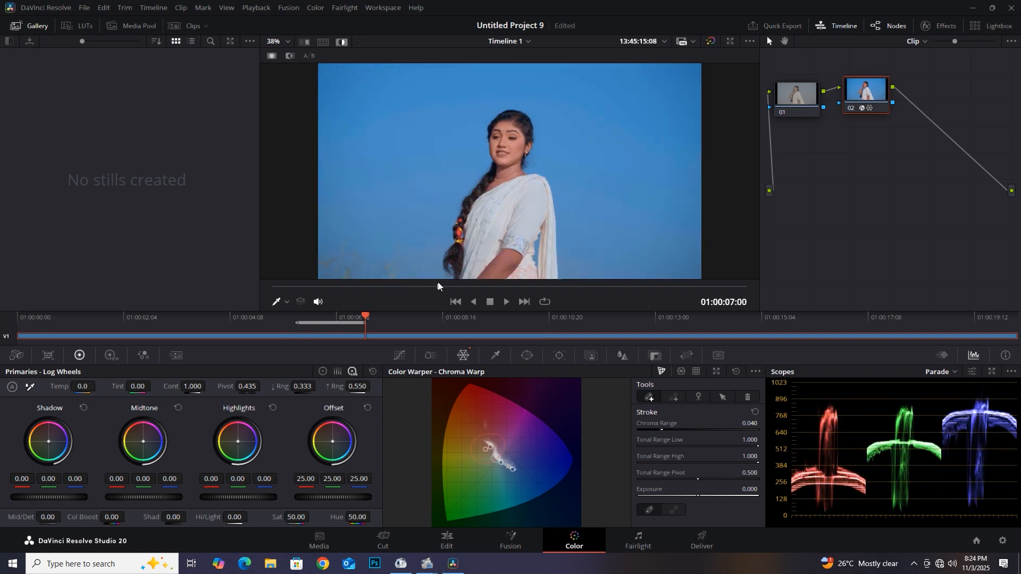
pyautogui.moveTo(510, 477)
pyautogui.mouseDown()
pyautogui.moveTo(487, 475)
pyautogui.moveTo(480, 452)
pyautogui.moveTo(494, 437)
pyautogui.moveTo(517, 436)
pyautogui.moveTo(514, 471)
pyautogui.mouseUp()
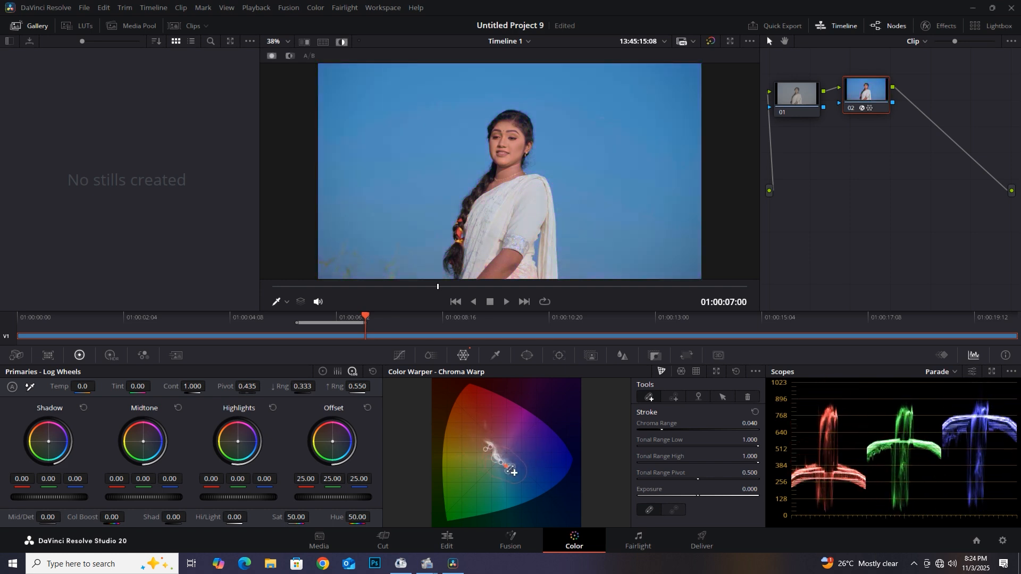
pyautogui.moveTo(515, 471); pyautogui.dragTo(520, 473)
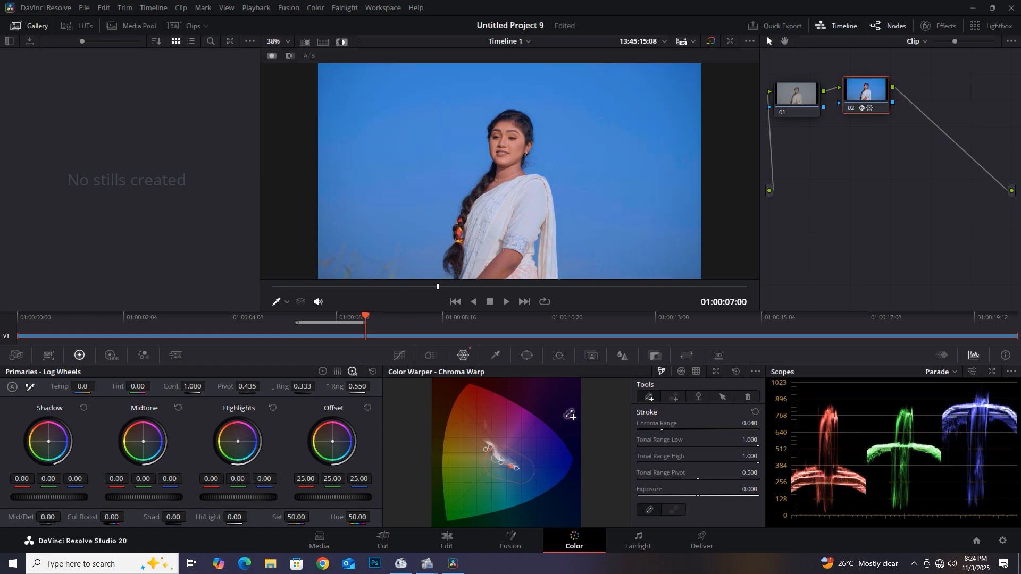
pyautogui.hotkey('ctrl', 'f')
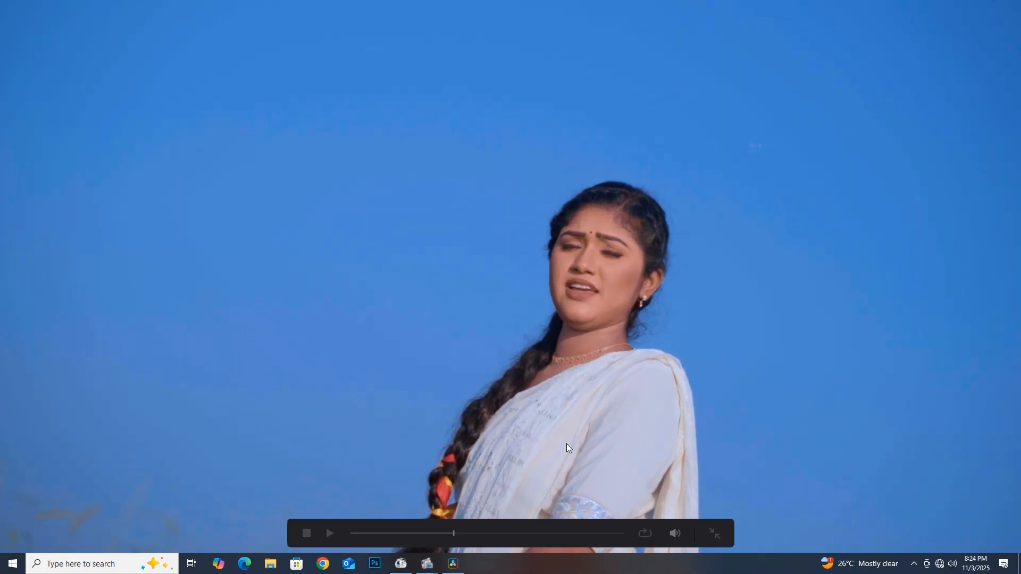
pyautogui.hotkey('ctrl', 'f')
pyautogui.click(378, 287)
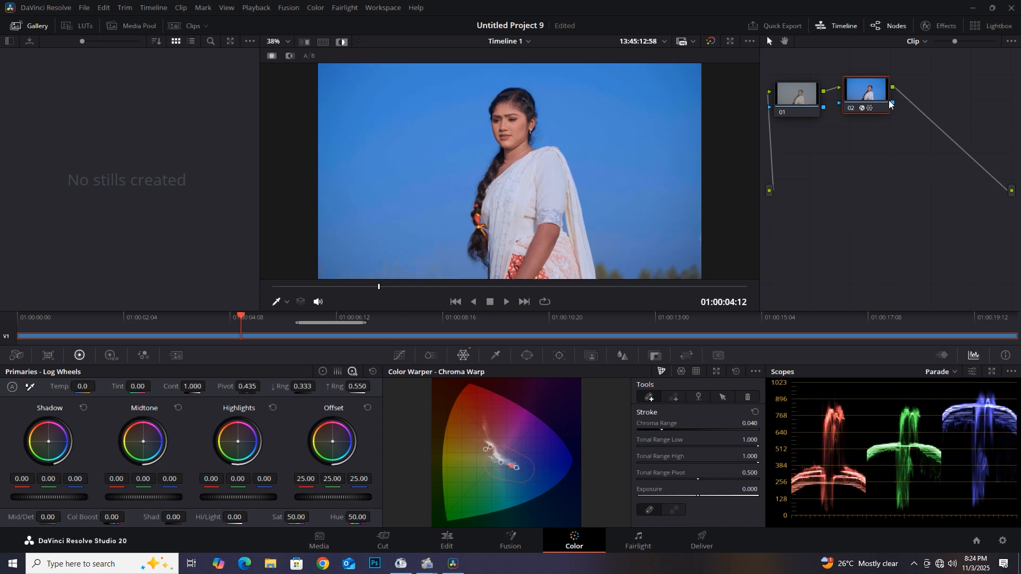